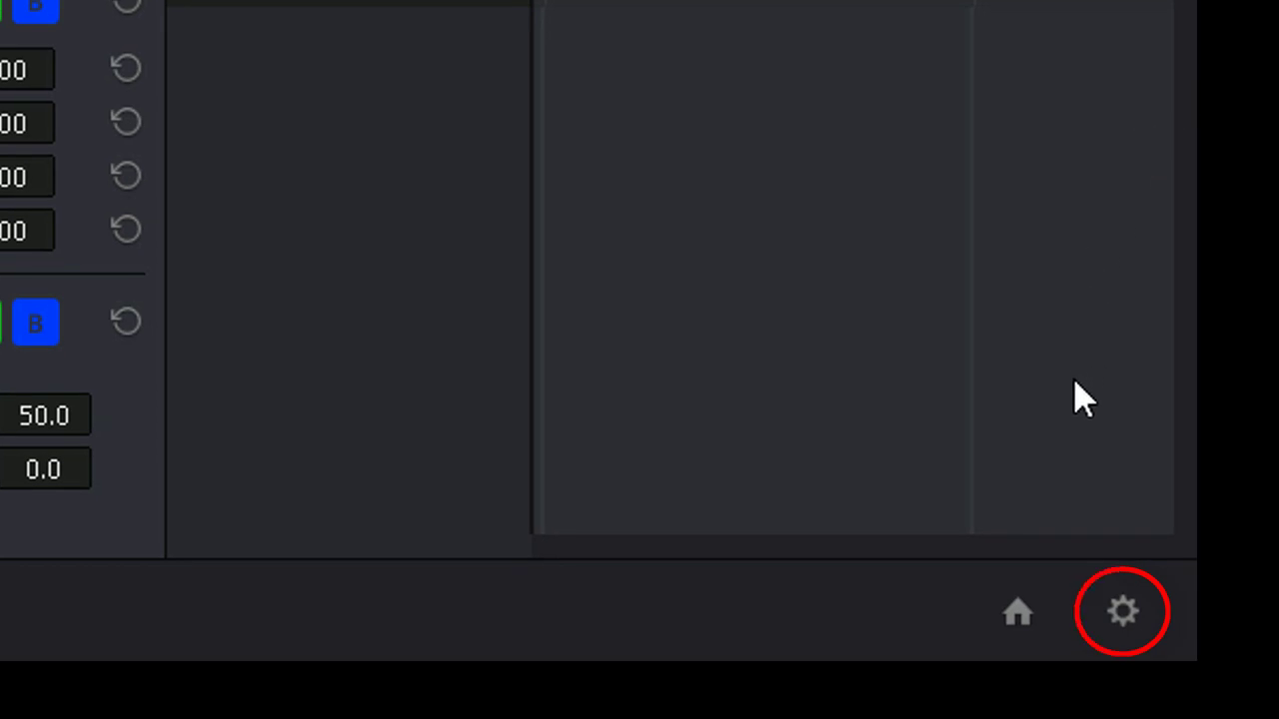
In Project Settings, set the timeline resolution to 3840 x 2160 Ultra HD
click(1125, 612)
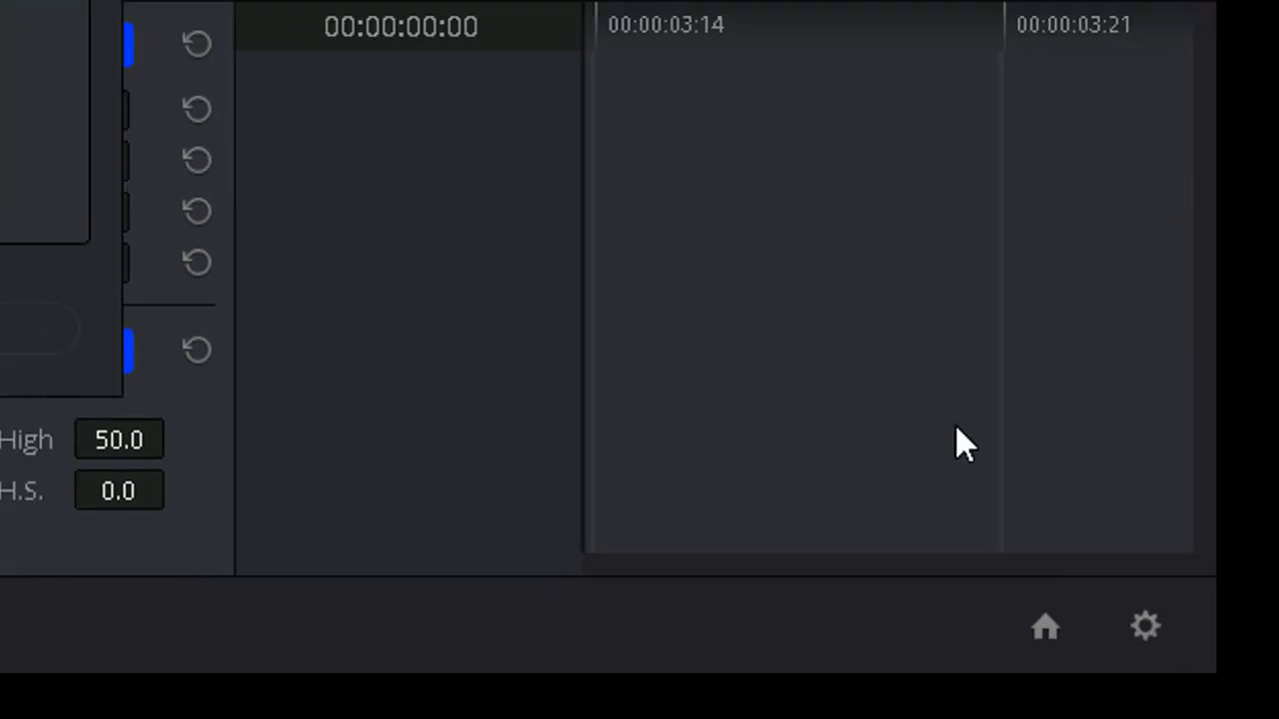
click(794, 87)
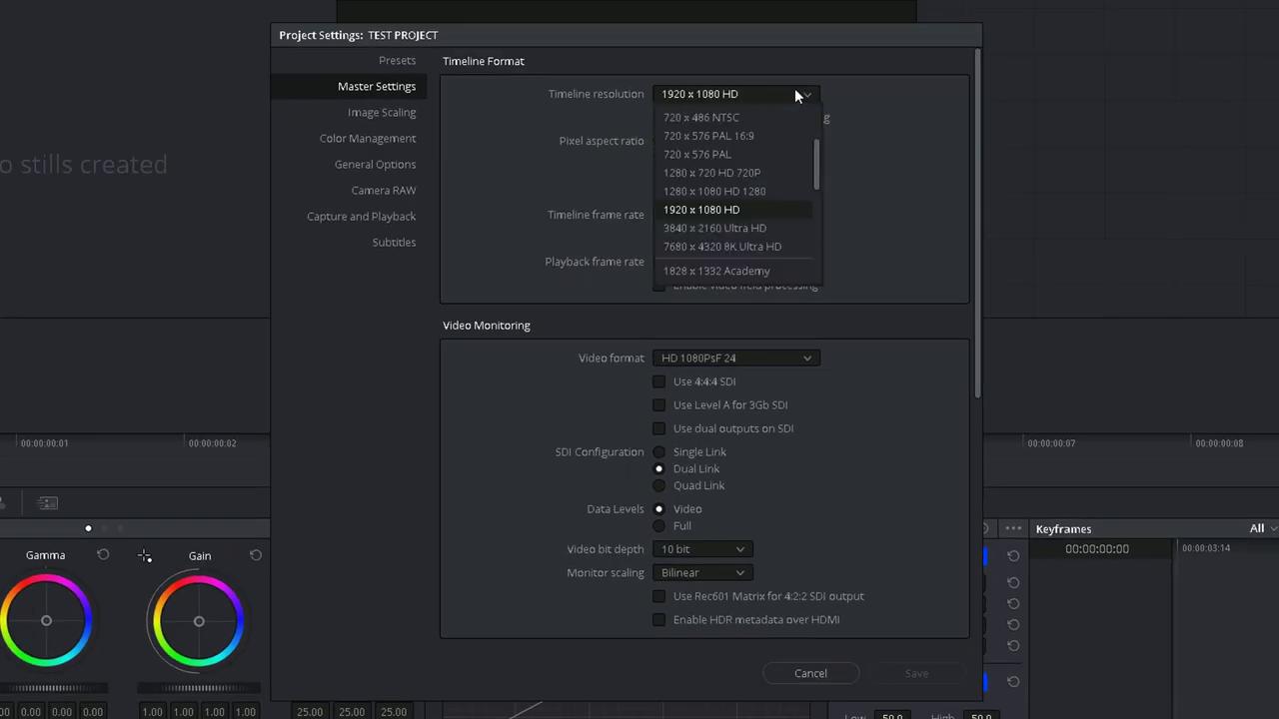
click(765, 228)
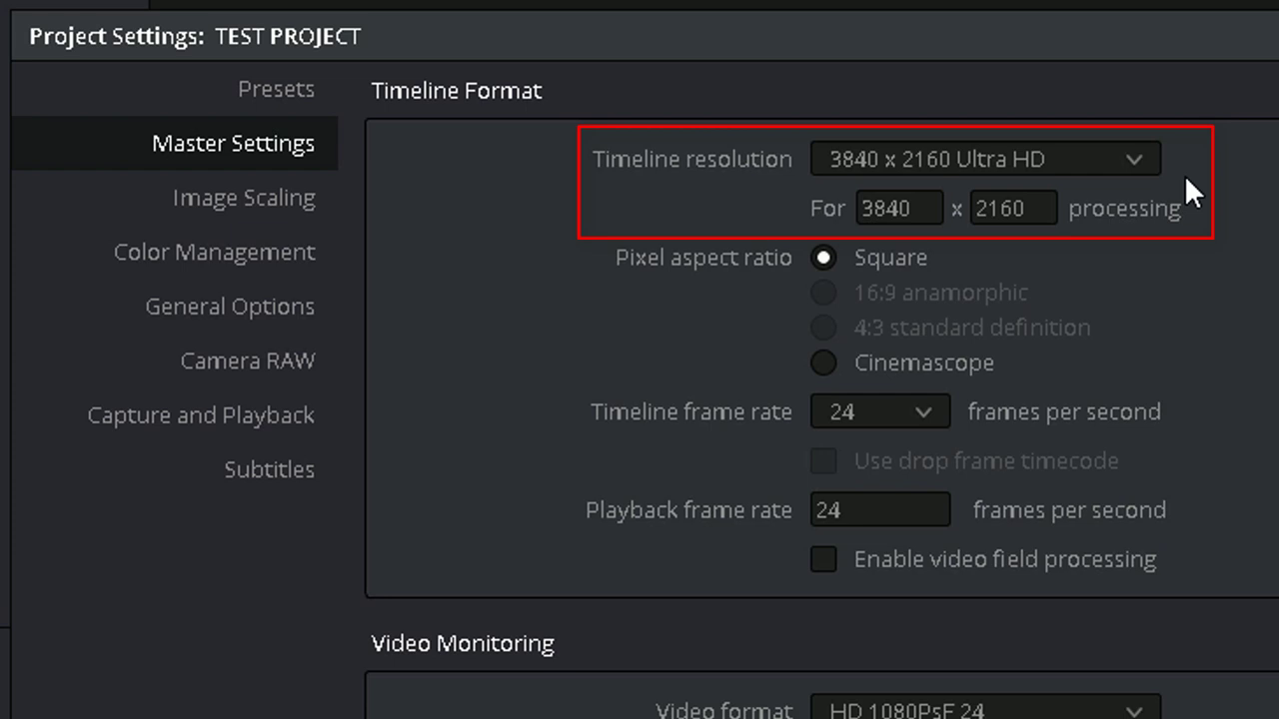
click(1144, 156)
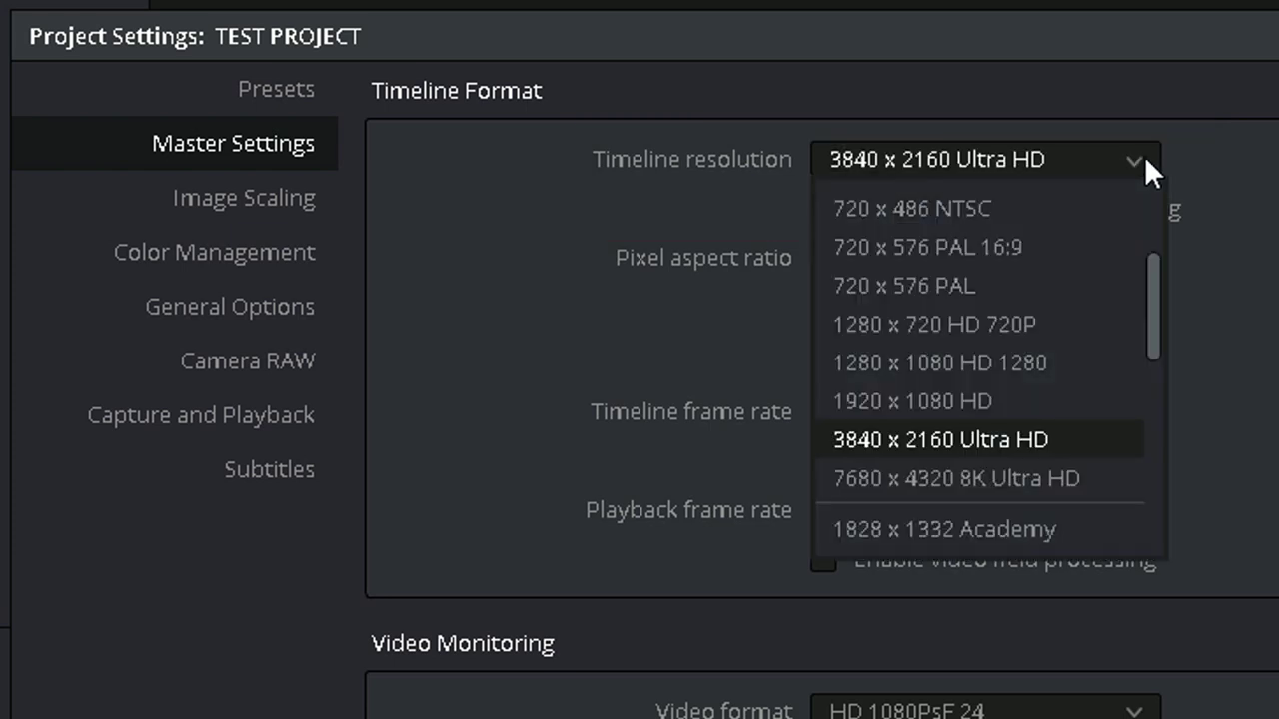
click(1068, 442)
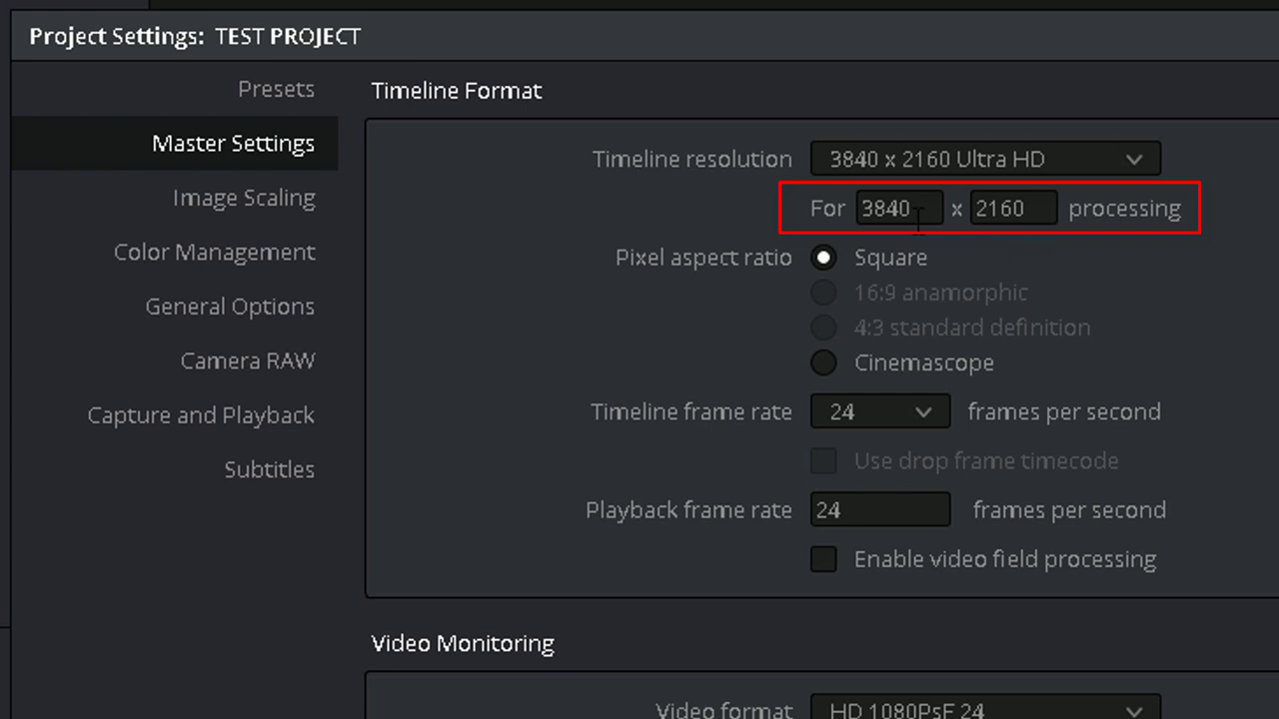
Switch the timeline resolution to Custom and enter 800 width by 800 height
click(1136, 160)
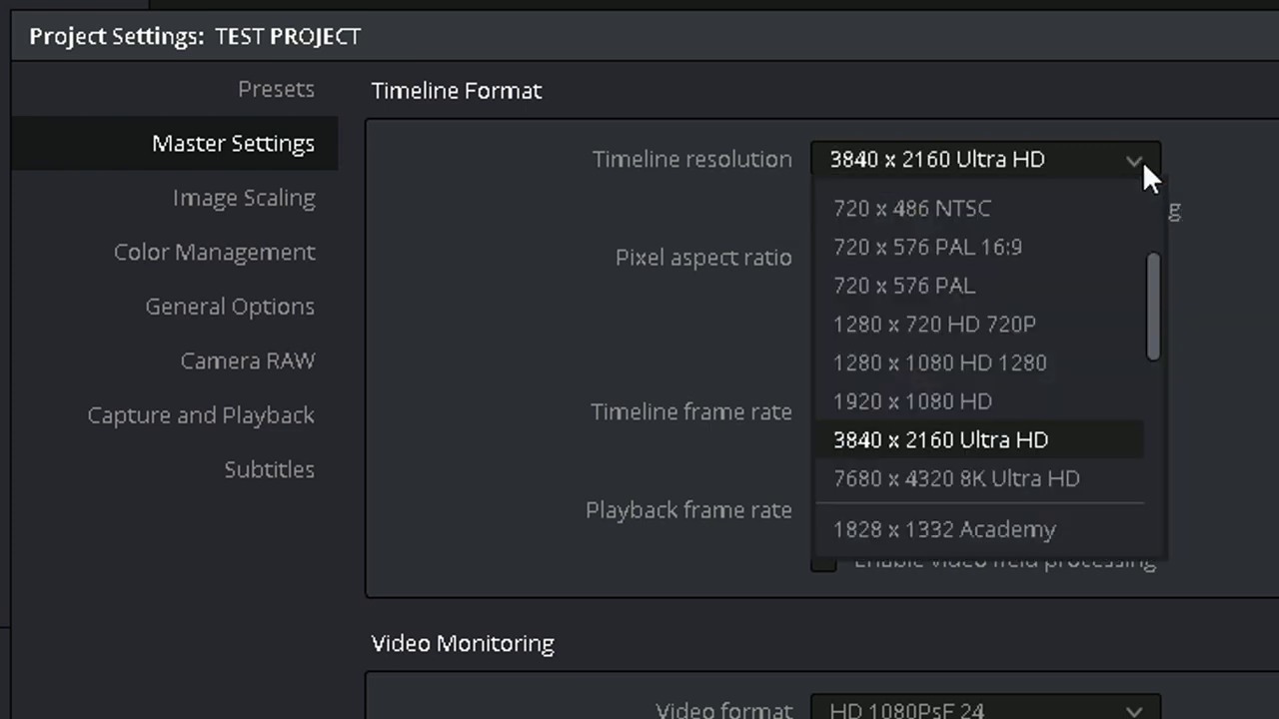
drag(1158, 282, 1150, 228)
click(1109, 205)
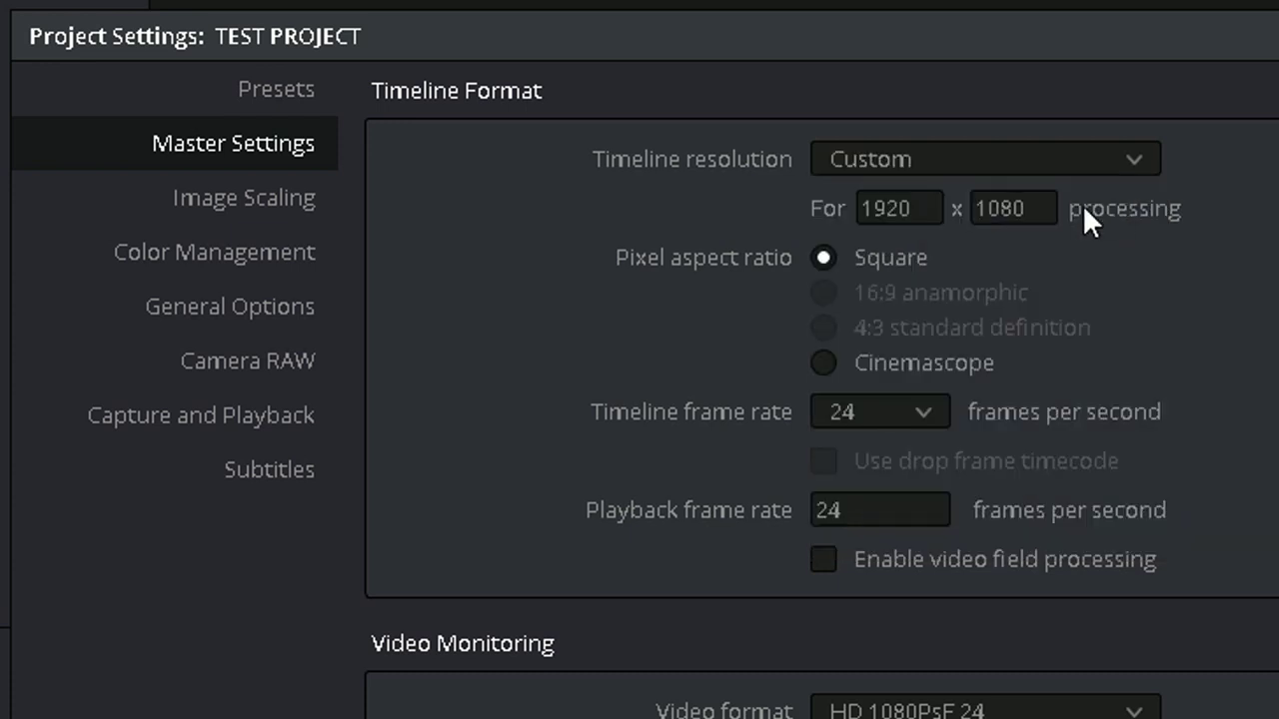
double_click(922, 210)
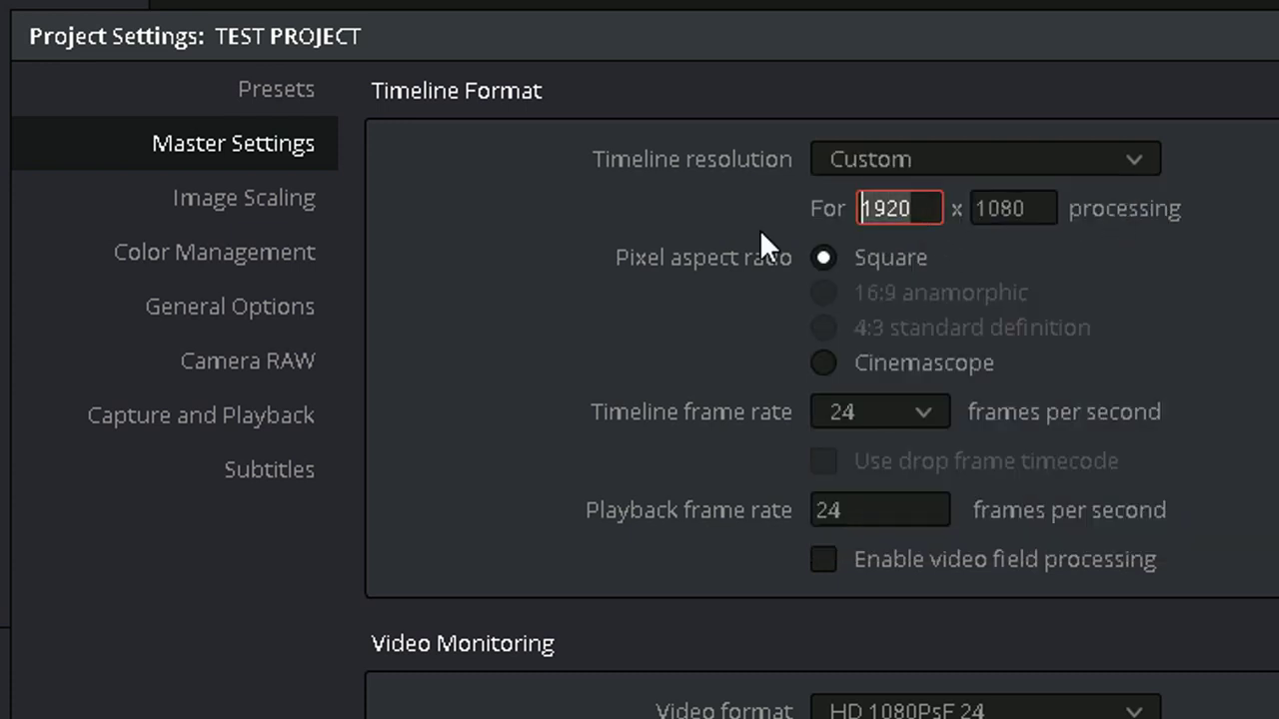
text(800)
key(Tab)
text(800)
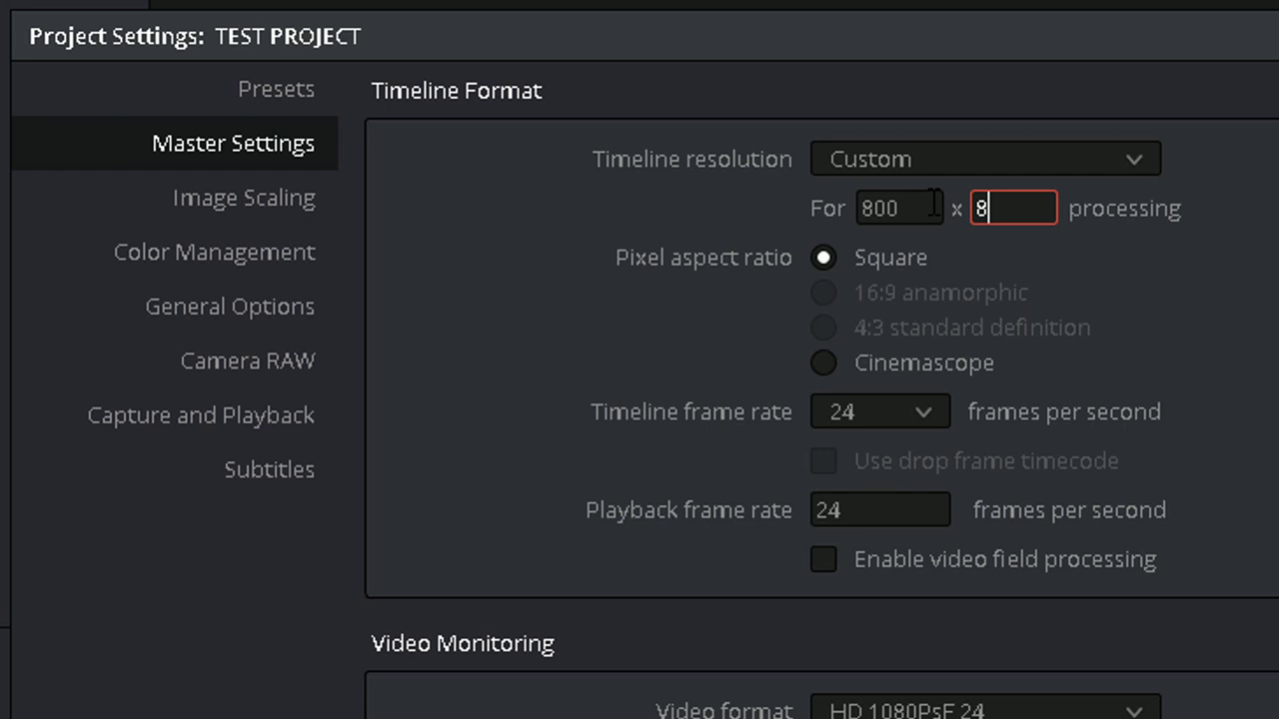
key(Return)
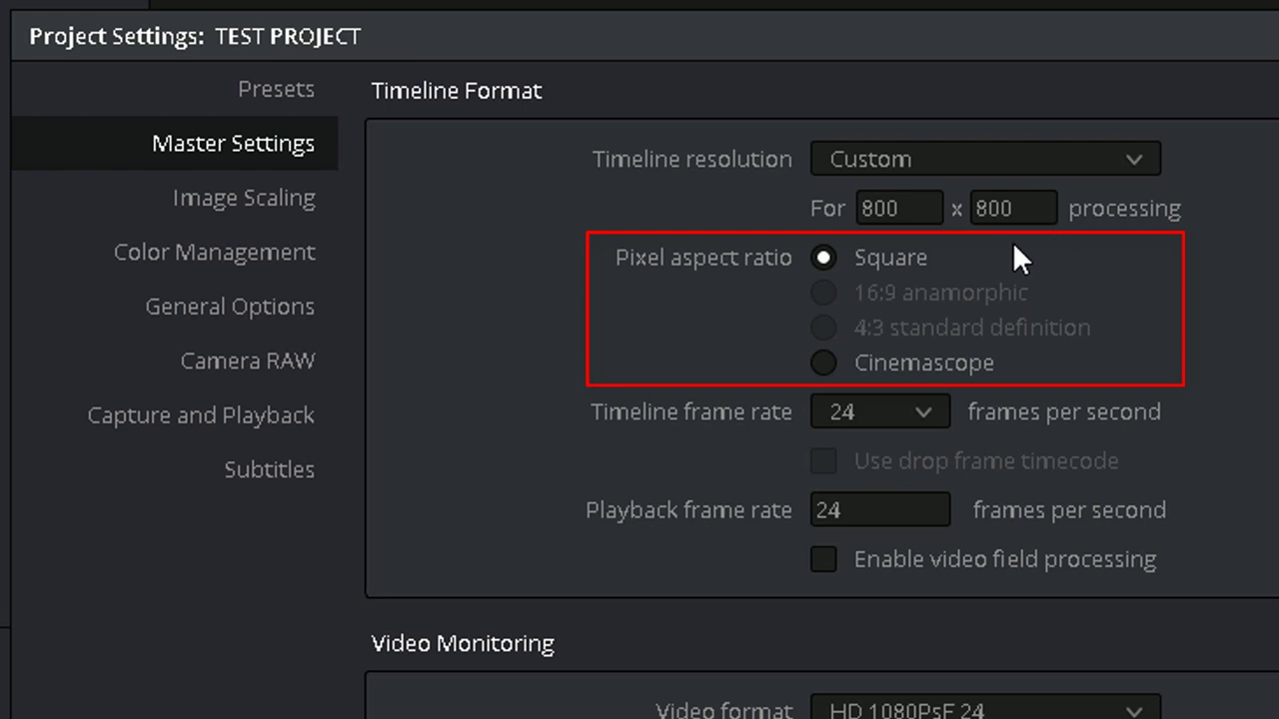
Try 720 x 480 NTSC DV and NTSC DV 16:9 resolutions, then set Cinemascope pixel aspect ratio
click(1118, 164)
click(1061, 300)
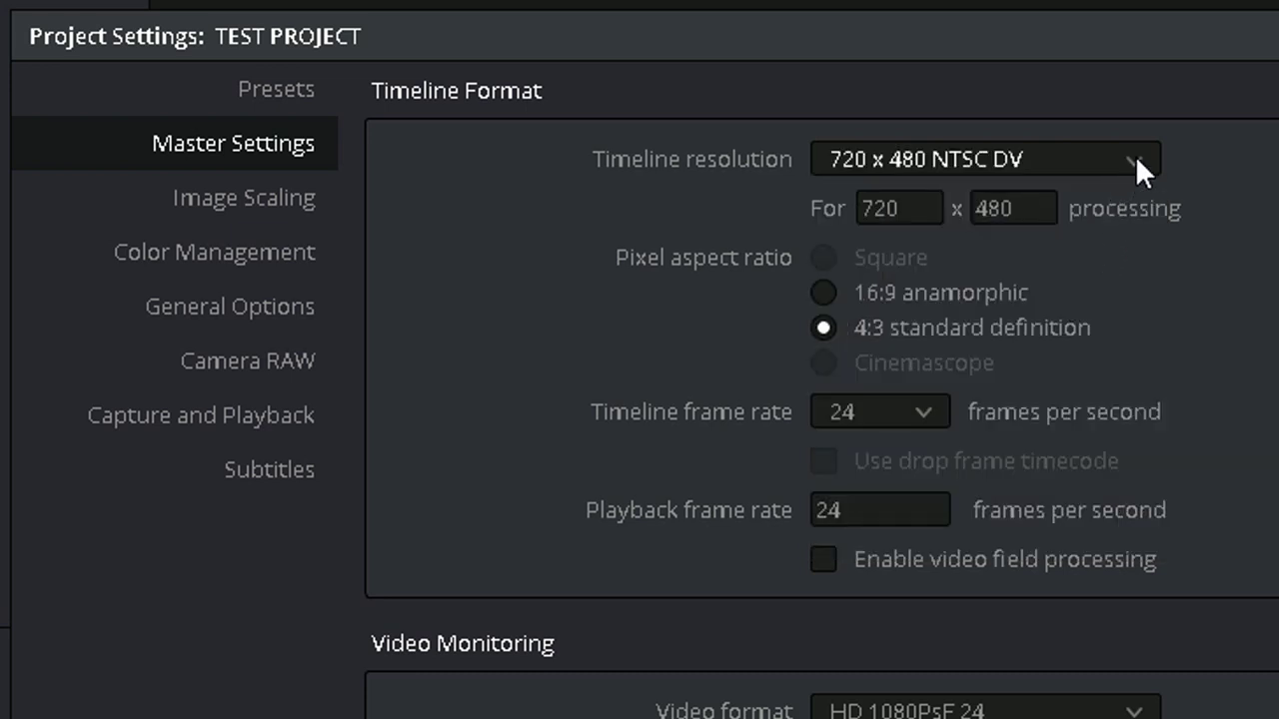
click(1136, 160)
click(1070, 268)
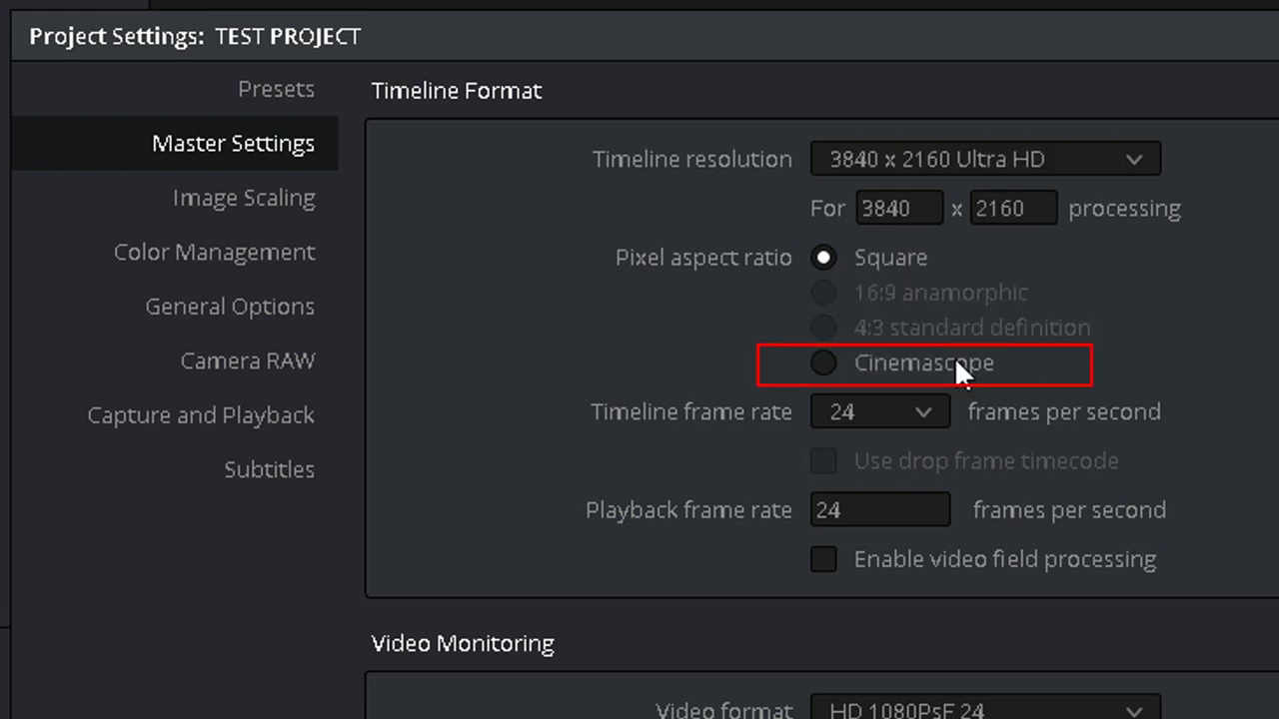
click(954, 357)
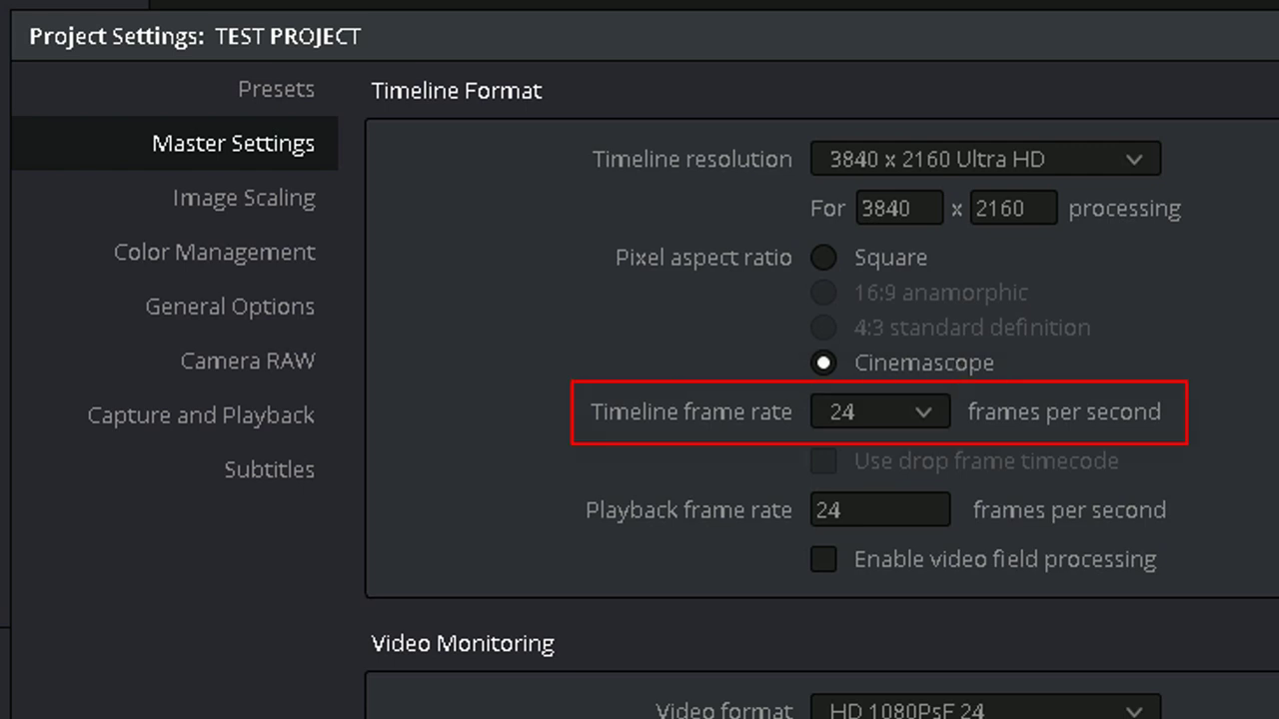
Set the Master Settings pixel aspect ratio to Square
click(823, 258)
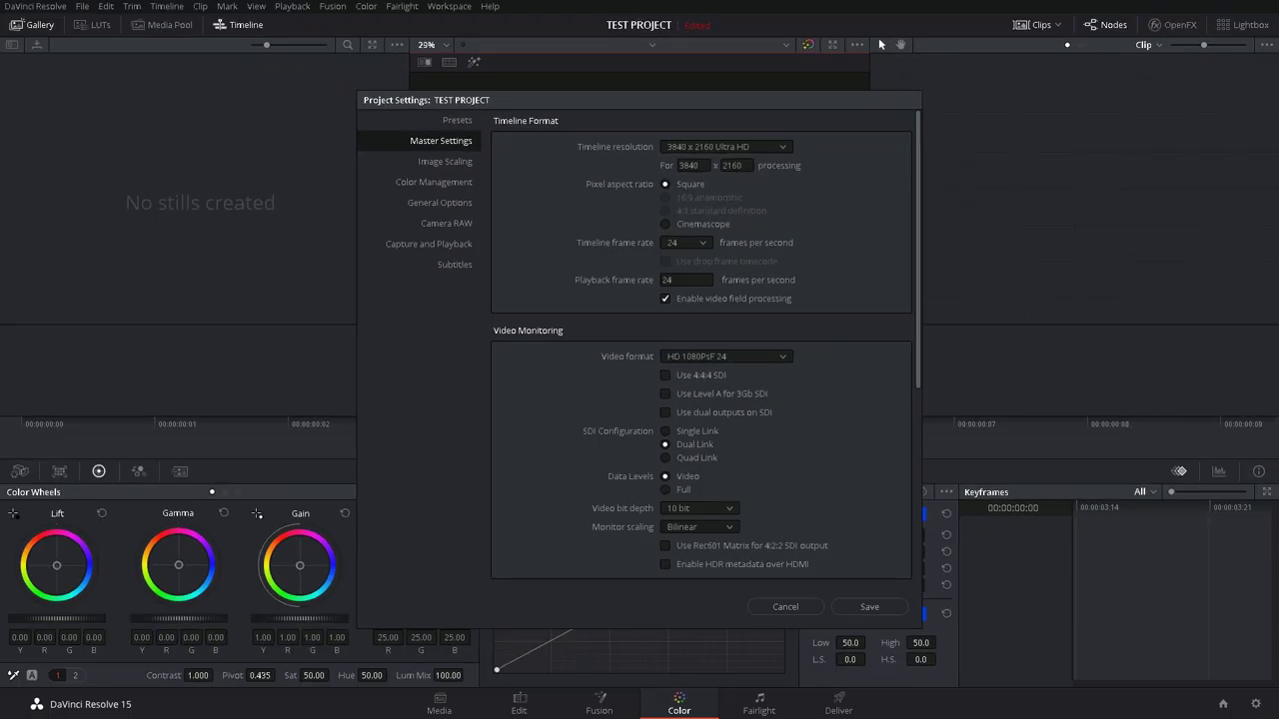
Cancel Project Settings, view the Master clip's Clip Attributes without changes, then go to the Color page
click(786, 607)
click(439, 703)
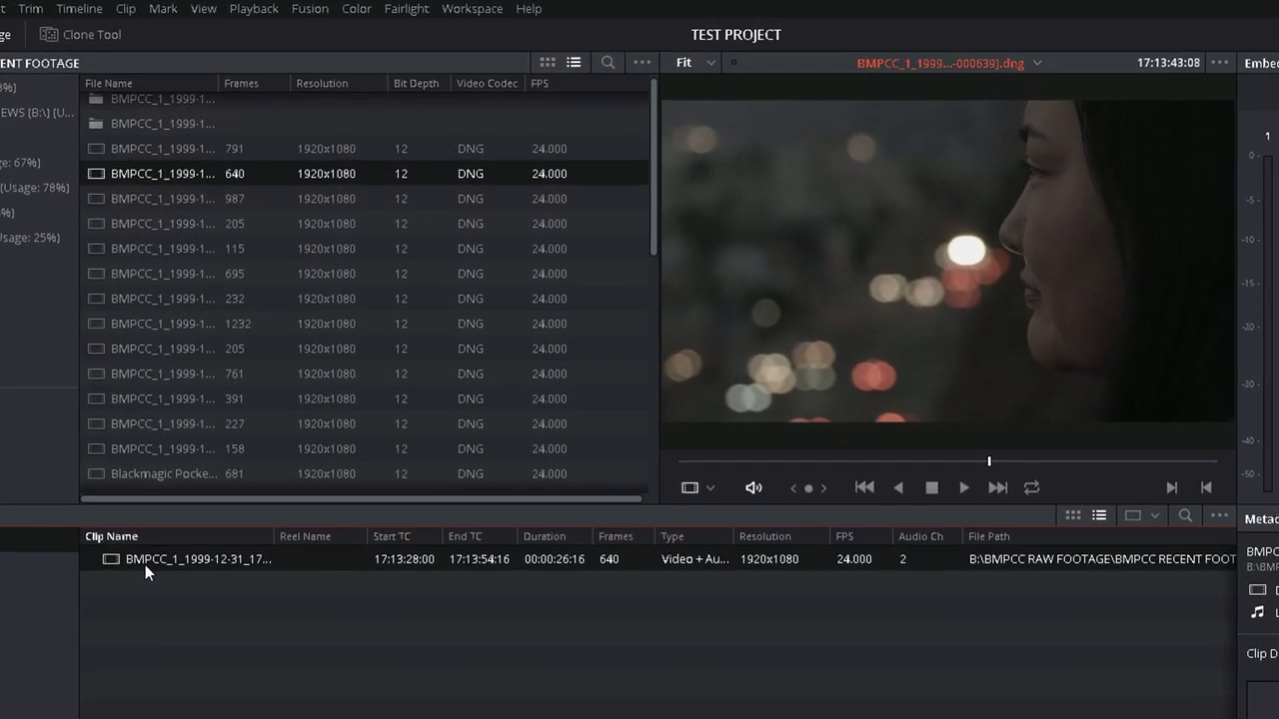
right_click(189, 457)
click(400, 268)
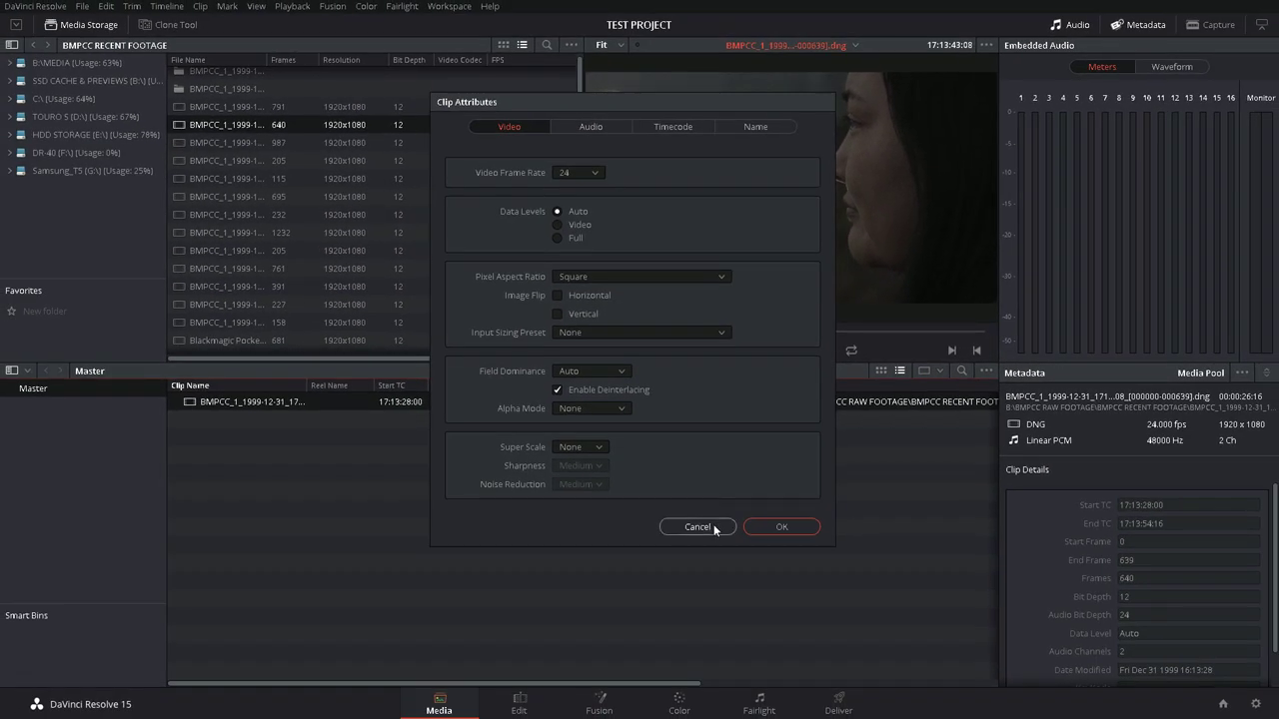
click(713, 526)
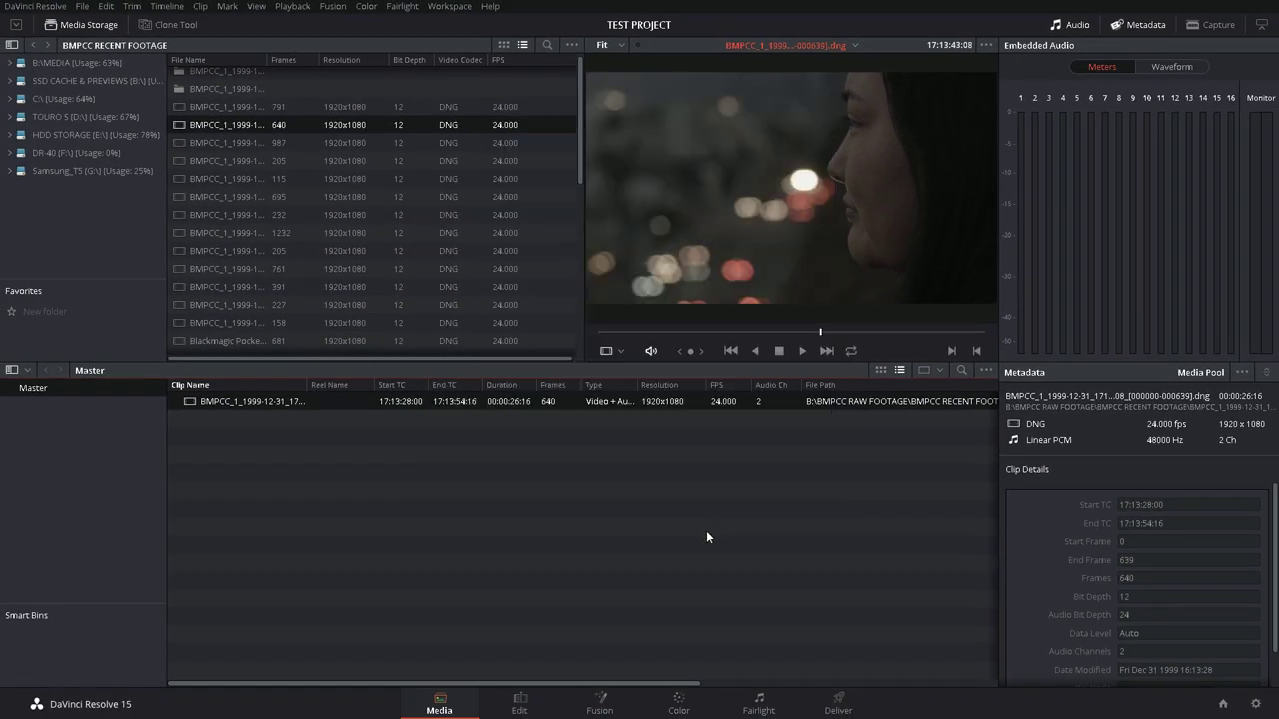
click(684, 703)
Set the Video Monitoring format in Project Settings to UHD 2160p 24
click(1257, 704)
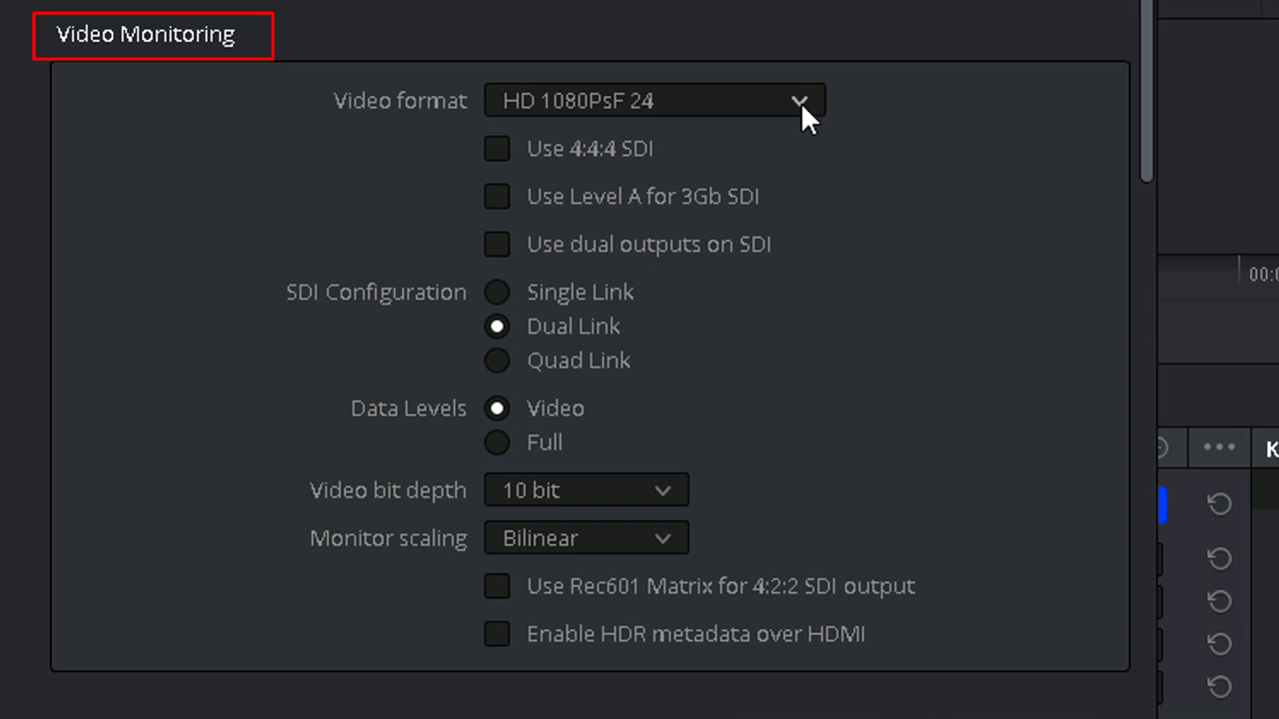
click(801, 102)
drag(813, 168, 842, 322)
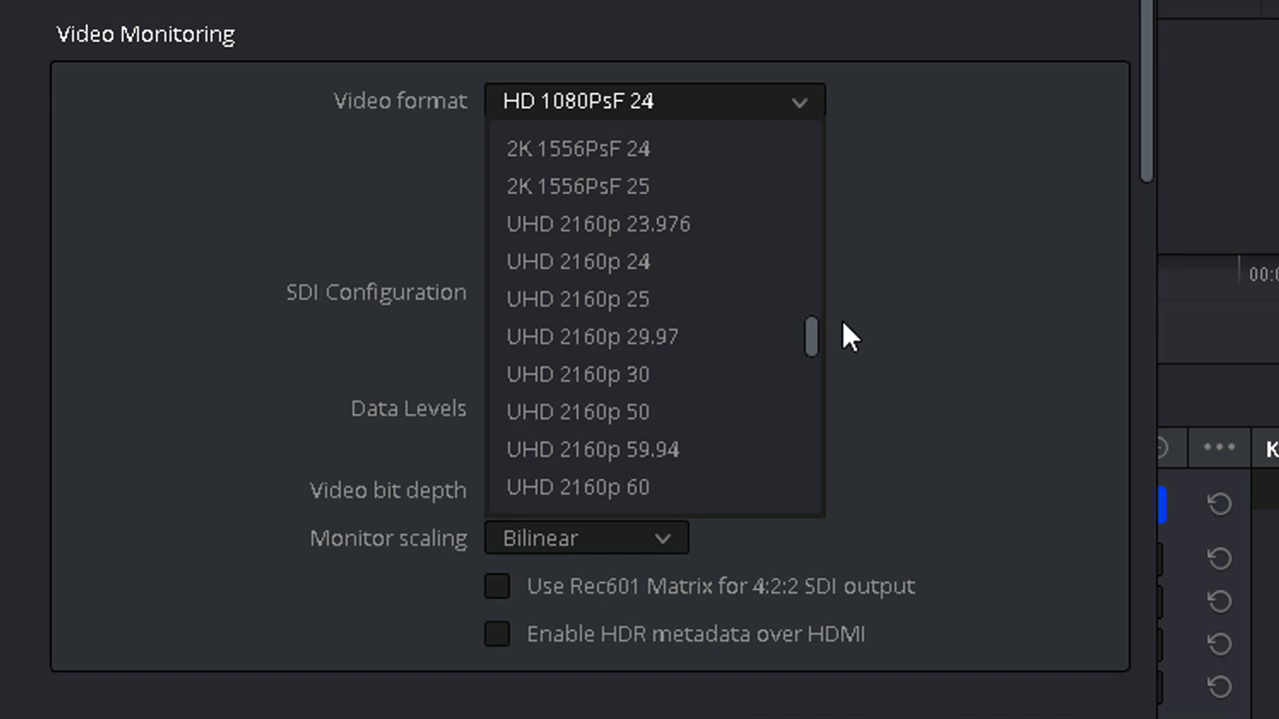
click(768, 265)
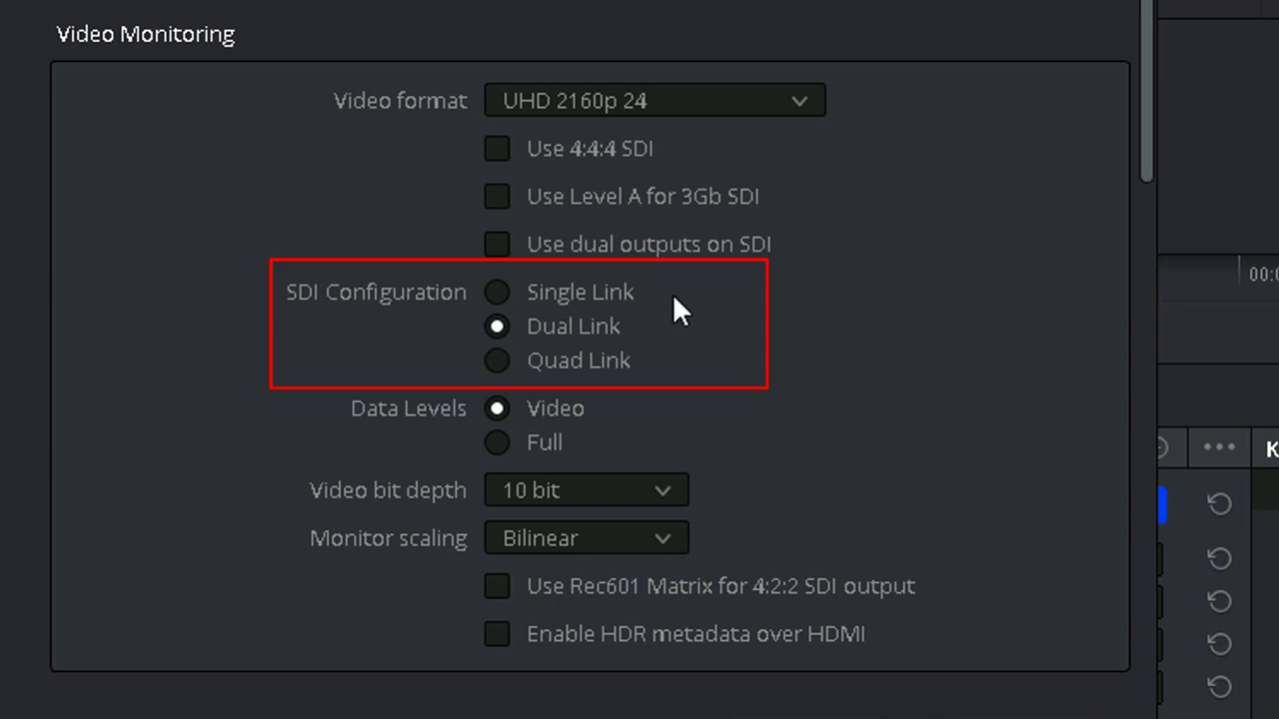
Set SDI configuration to Single Link, after briefly trying Quad Link
click(498, 292)
click(497, 361)
click(499, 294)
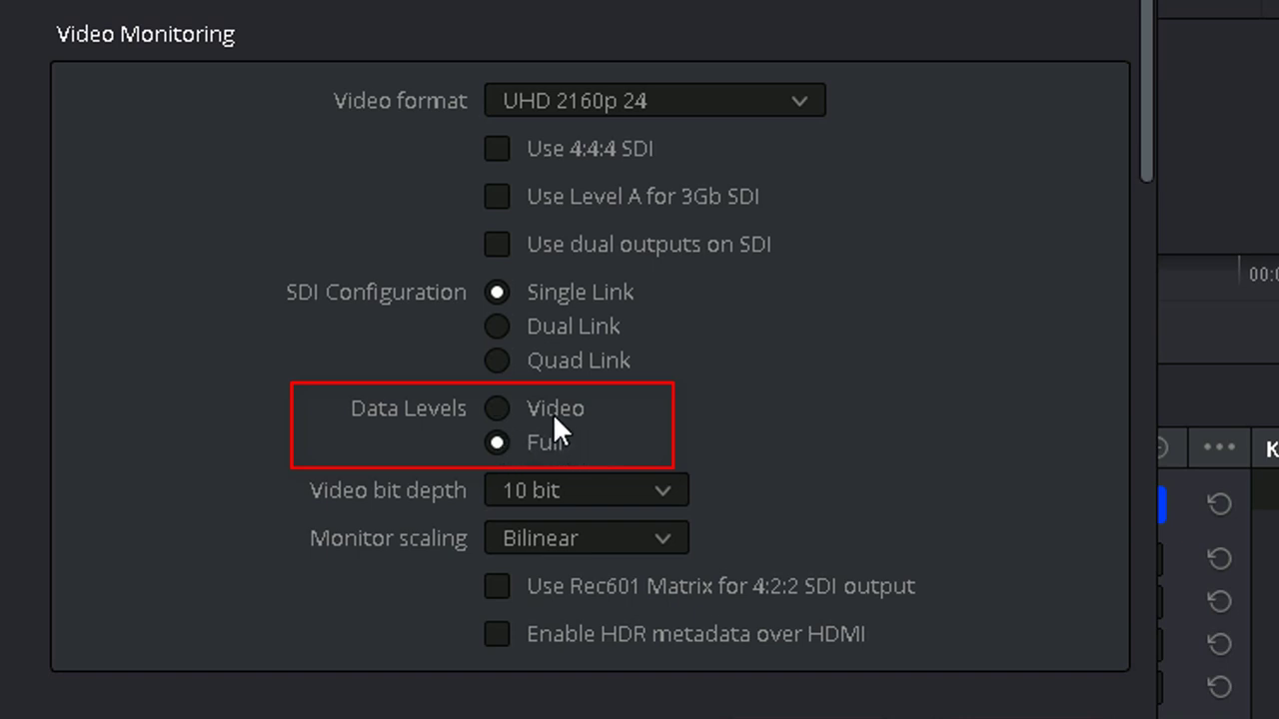
click(500, 408)
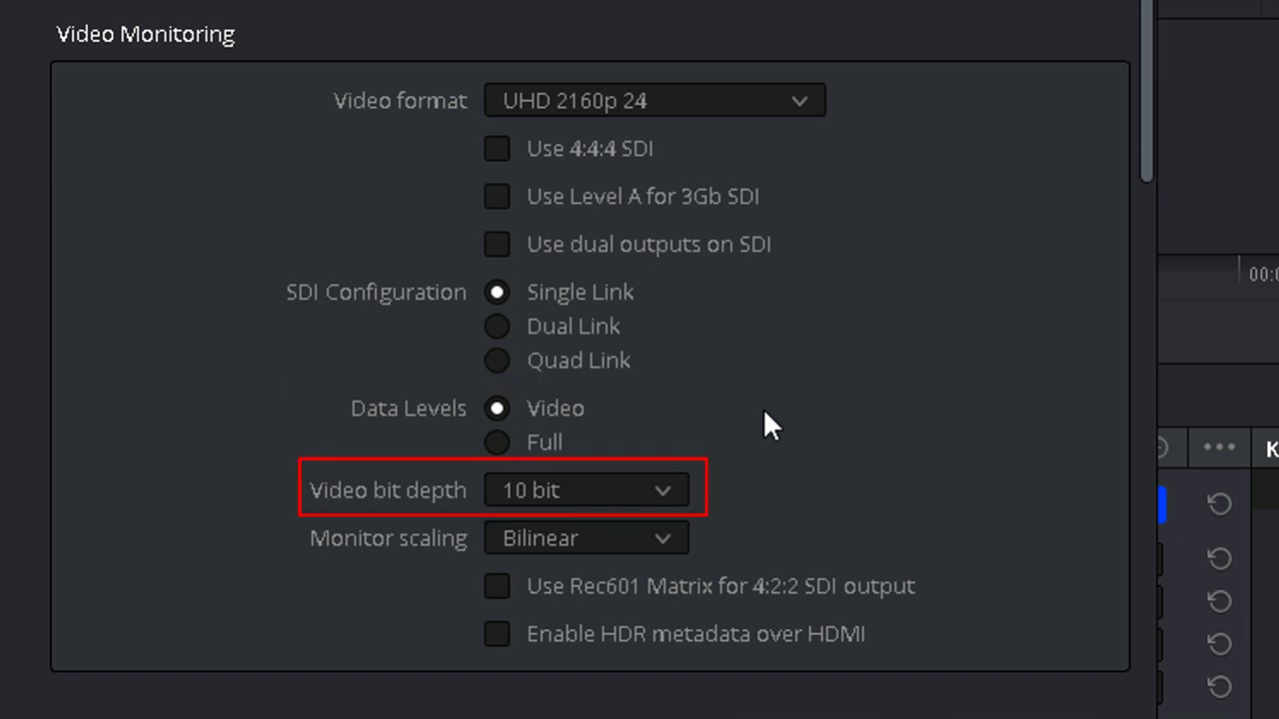
click(677, 493)
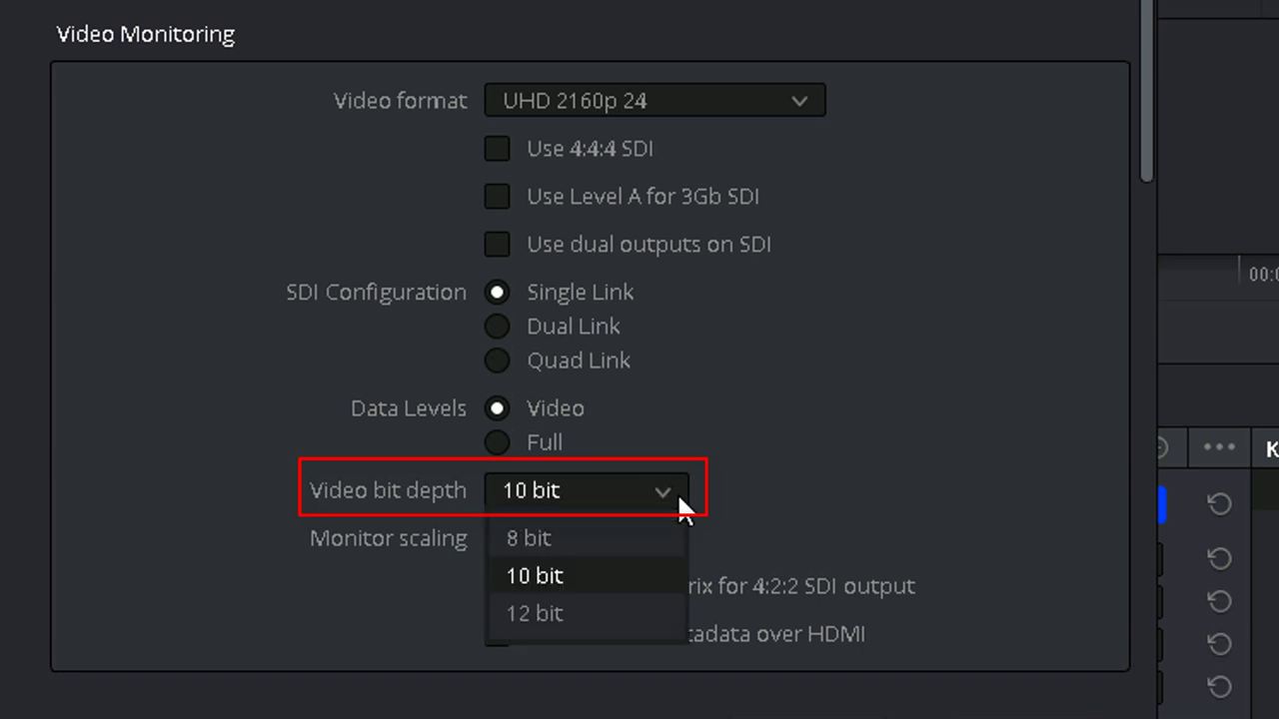
click(625, 576)
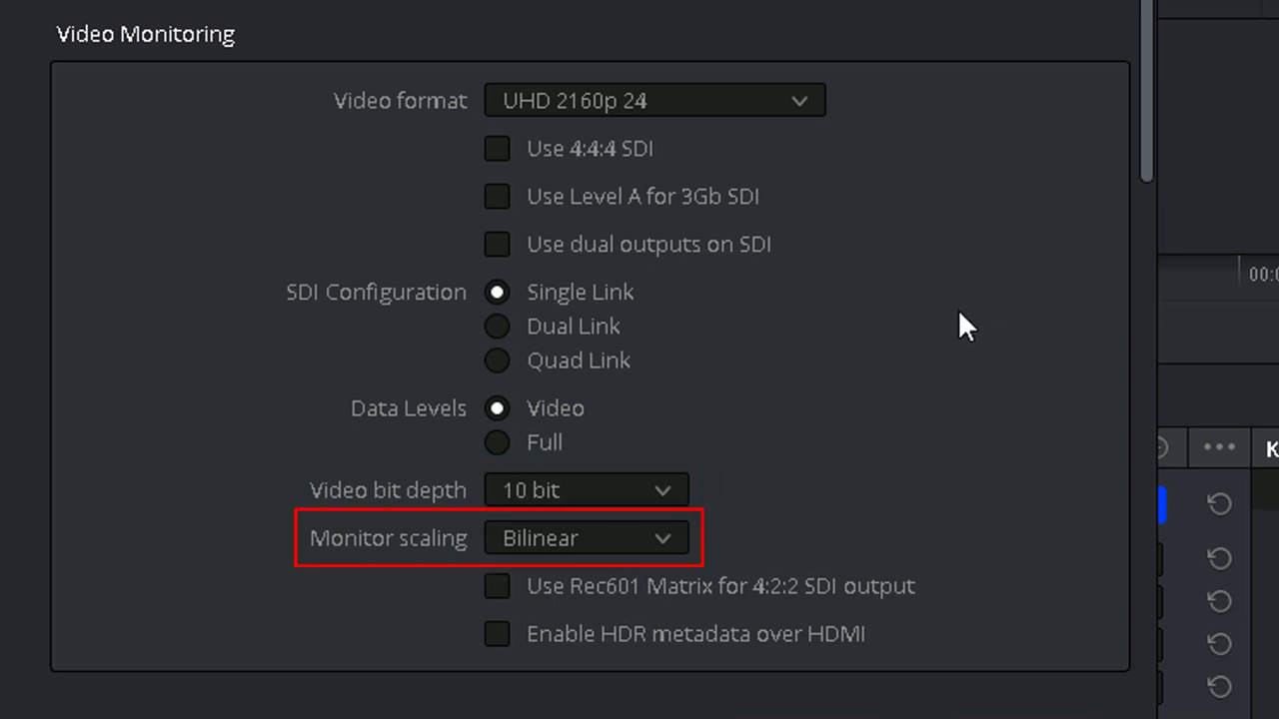
click(662, 539)
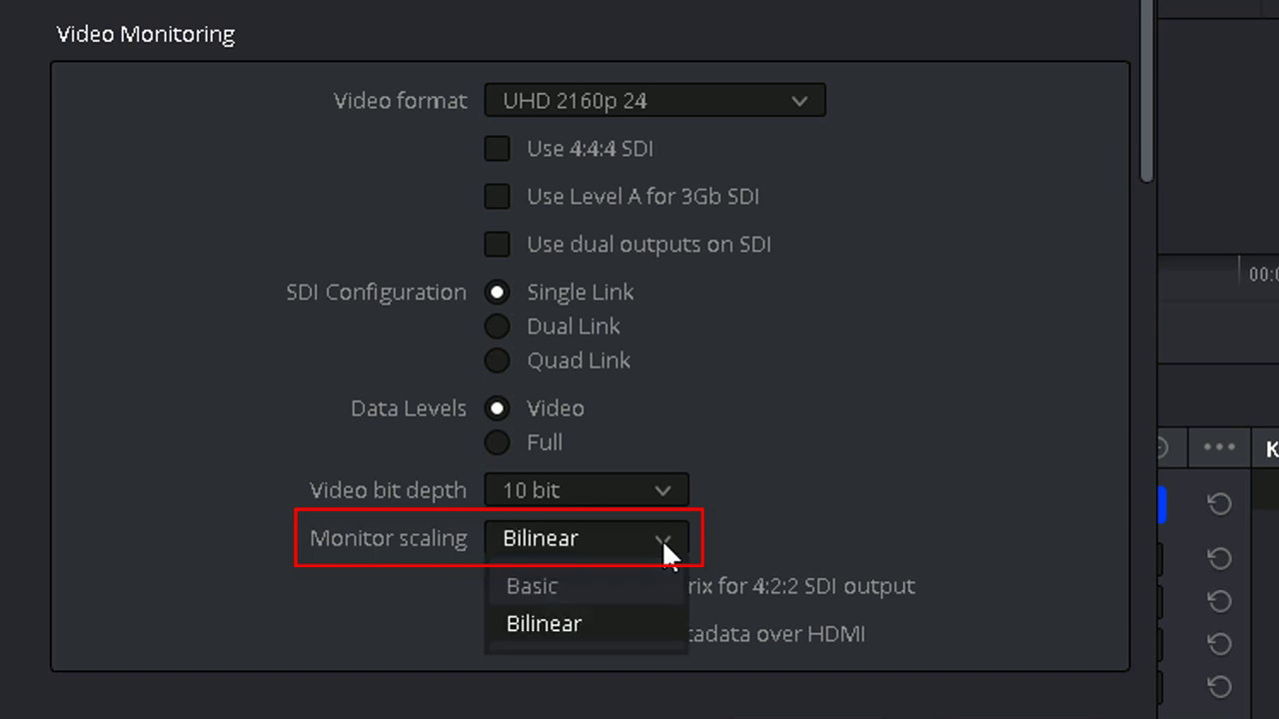
click(627, 587)
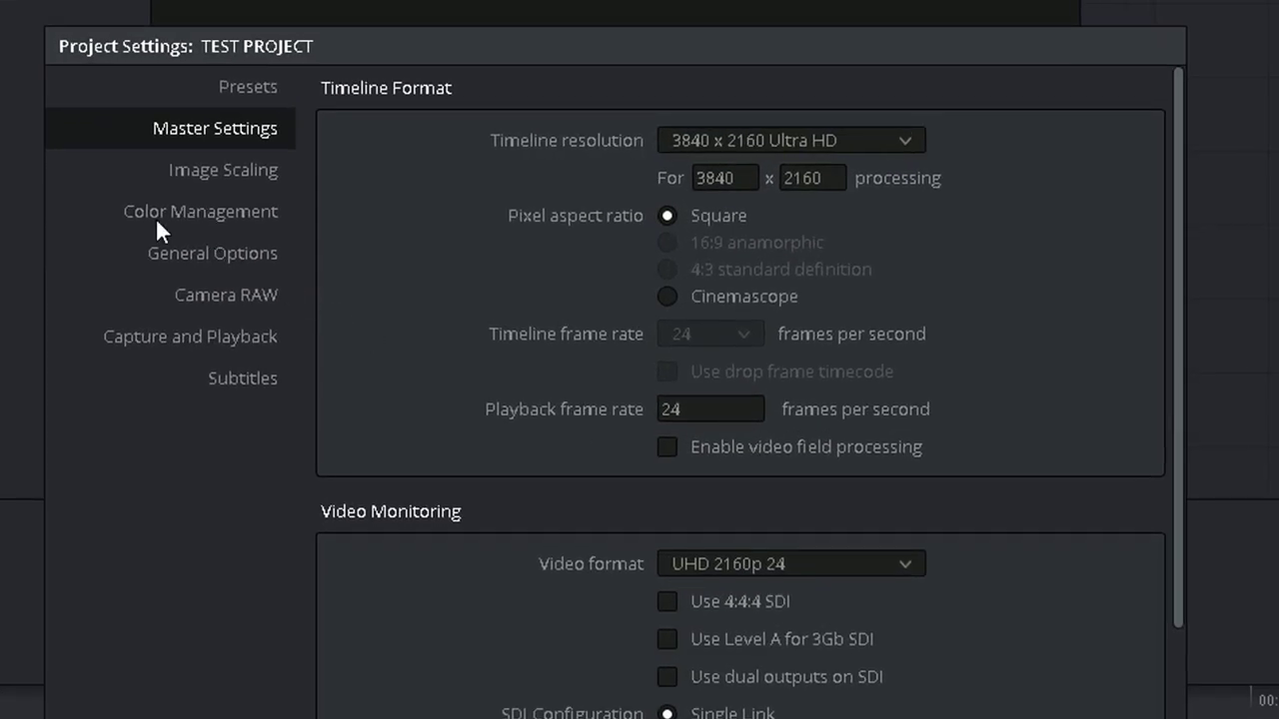
In Color Management, enable 'HDR mastering is for' 1000 nits
click(154, 212)
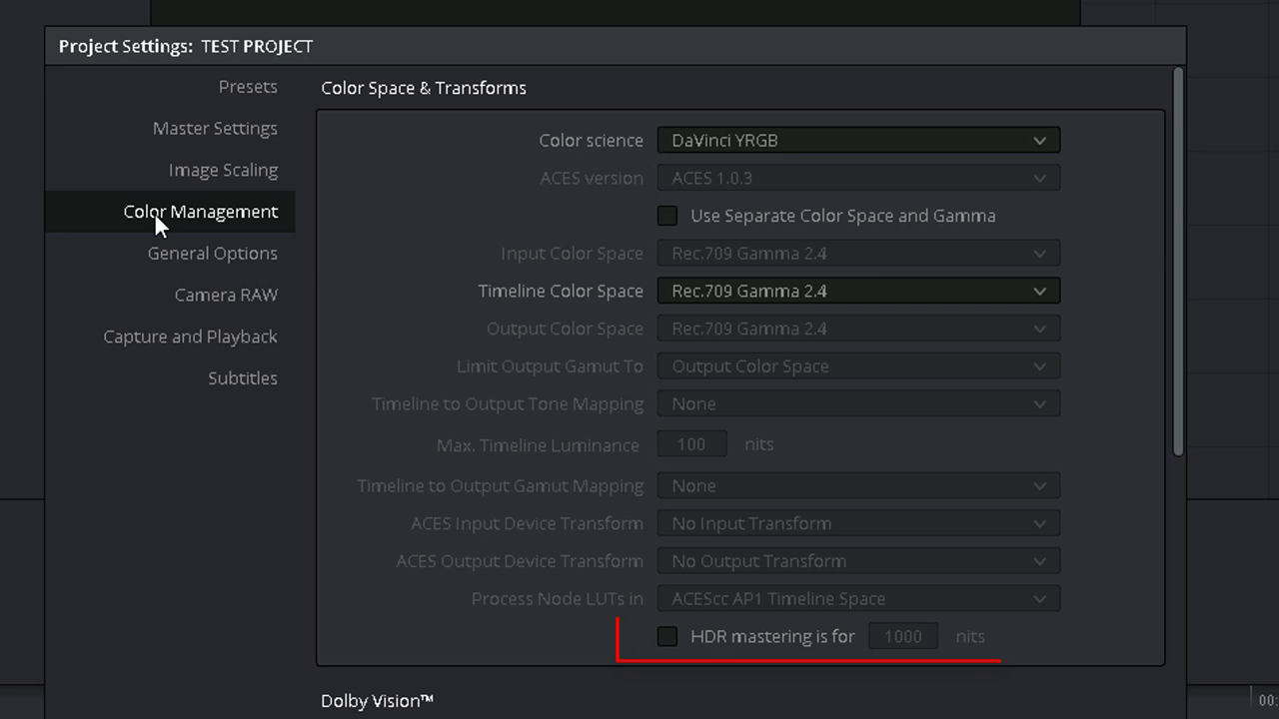
click(668, 635)
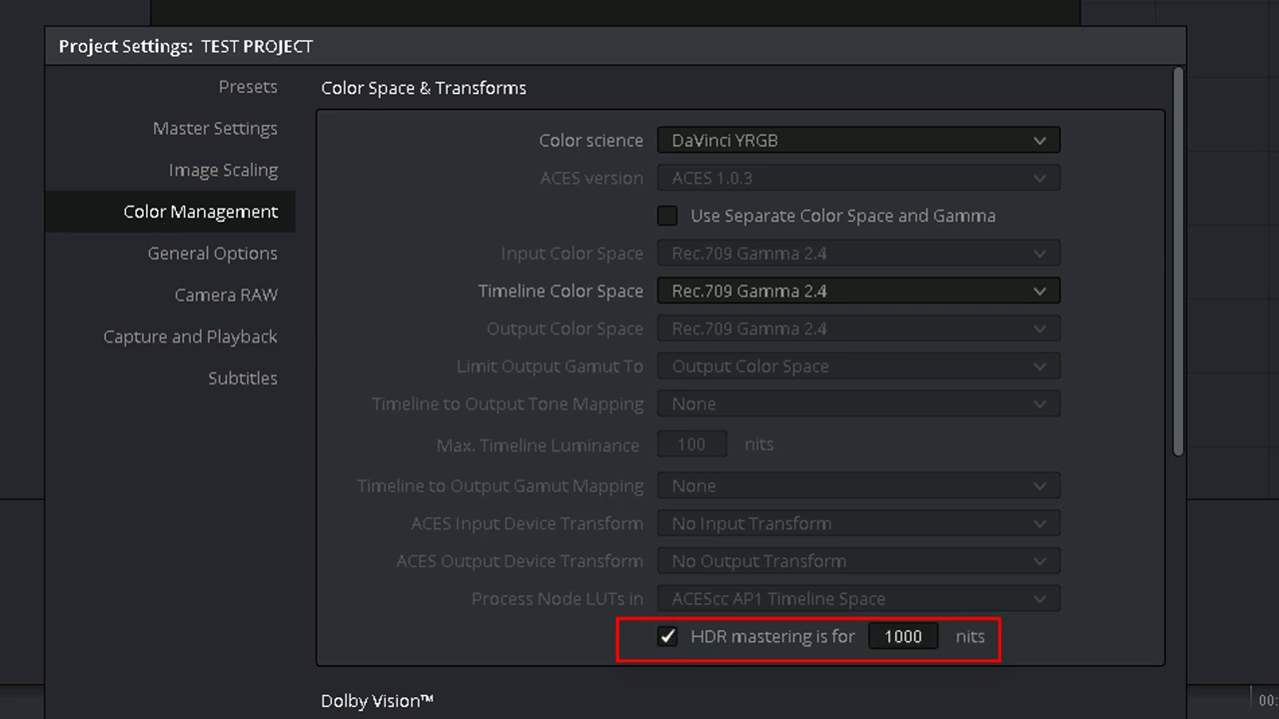